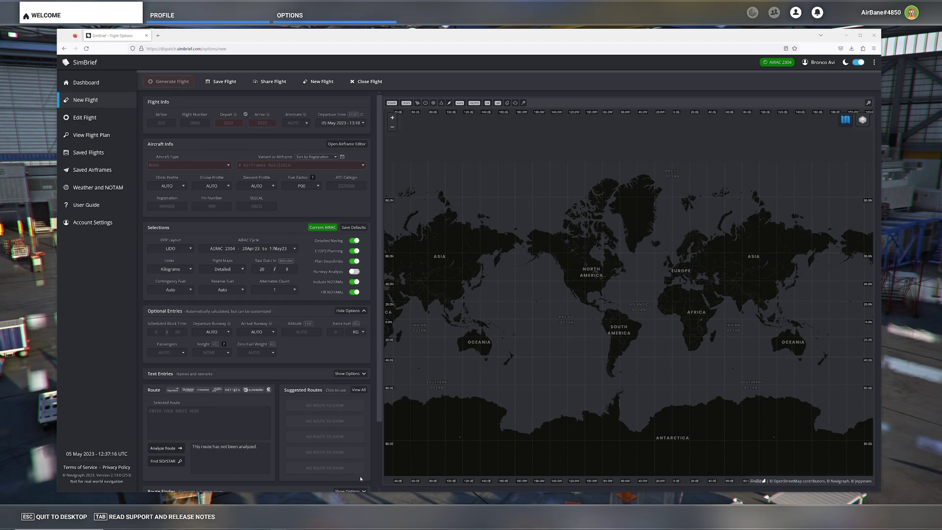
Step: Enter SimBrief flight info: airline SAS, flight number 001, departure EKCH, arrival EHAM
{"action": "left_click_drag", "start_coordinate": [469, 40], "coordinate": [495, 44]}
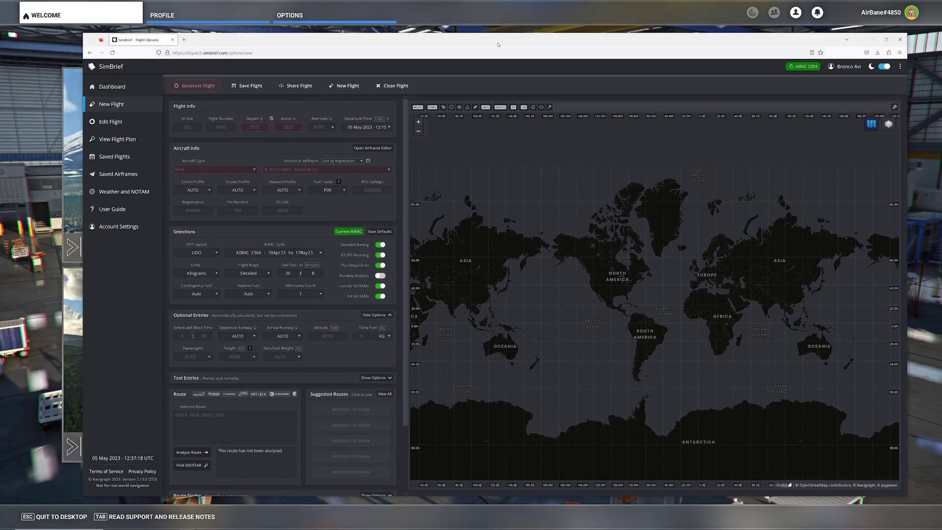
{"action": "left_click", "coordinate": [187, 126]}
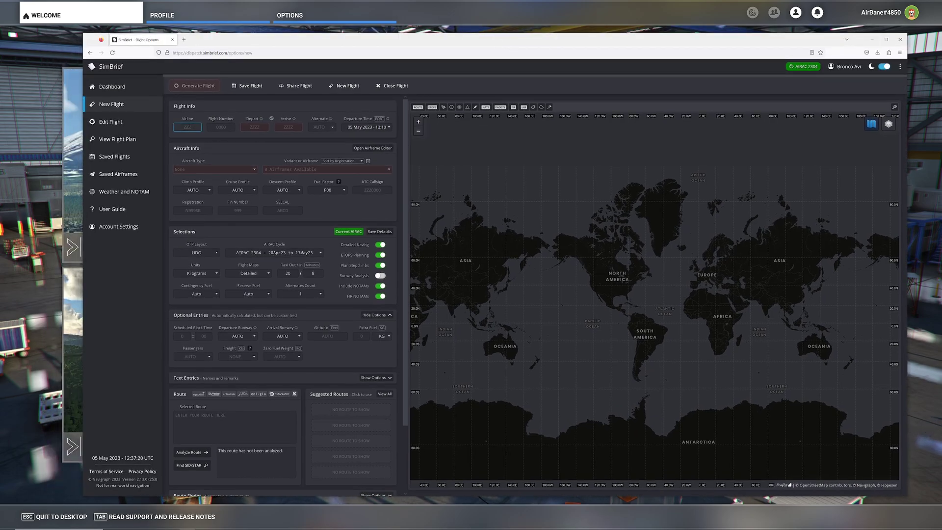
{"action": "type", "text": "sas"}
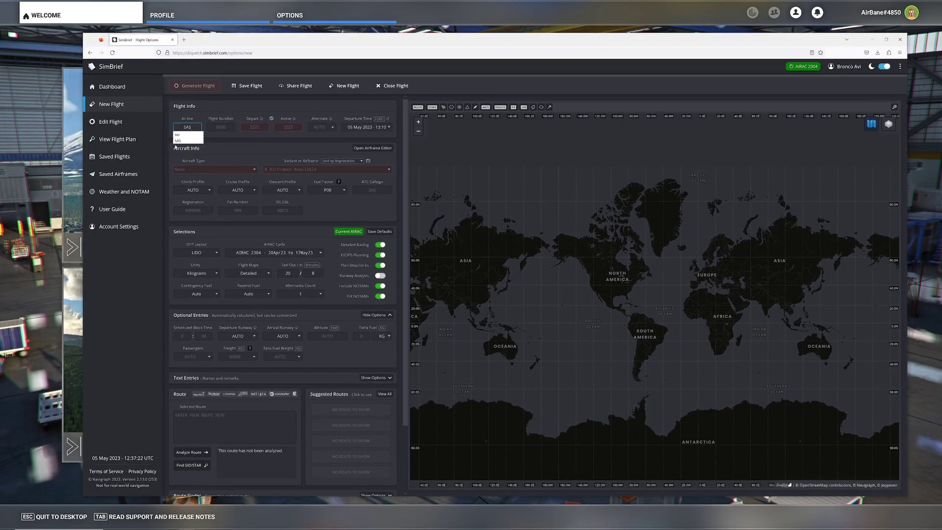
{"action": "key", "text": "Down"}
{"action": "key", "text": "Return"}
{"action": "key", "text": "Tab"}
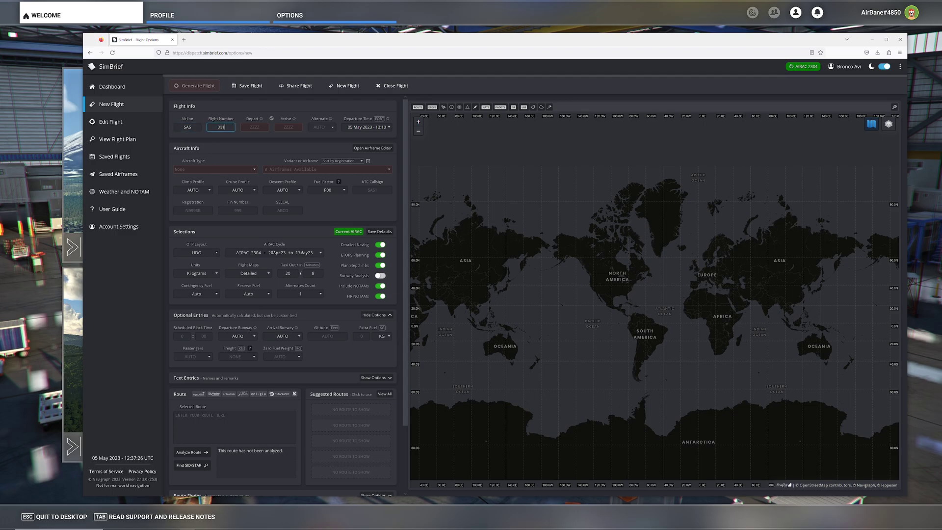
{"action": "key", "text": "Tab"}
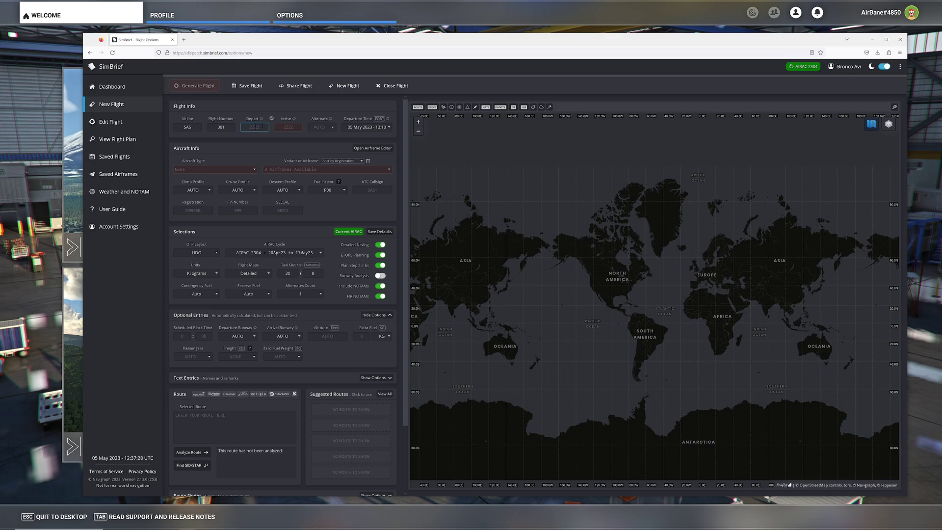
{"action": "type", "text": "EKCH"}
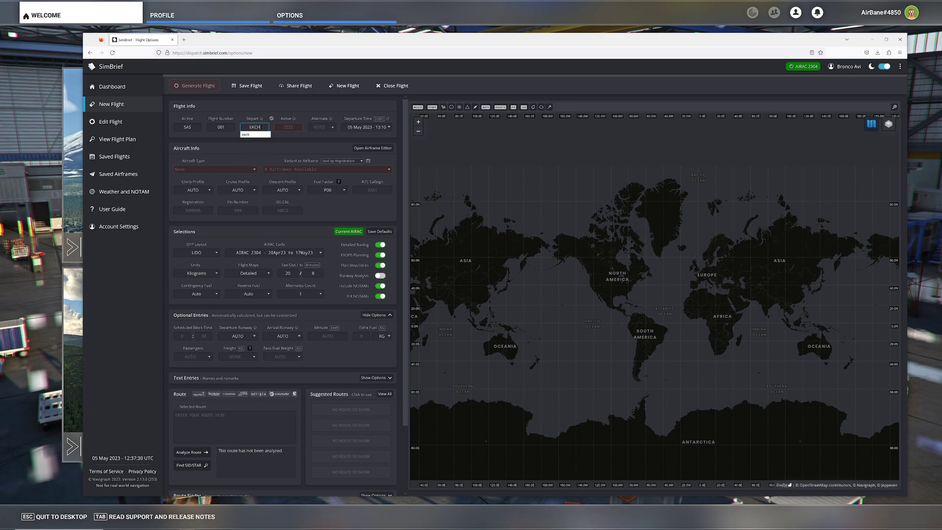
{"action": "key", "text": "Tab"}
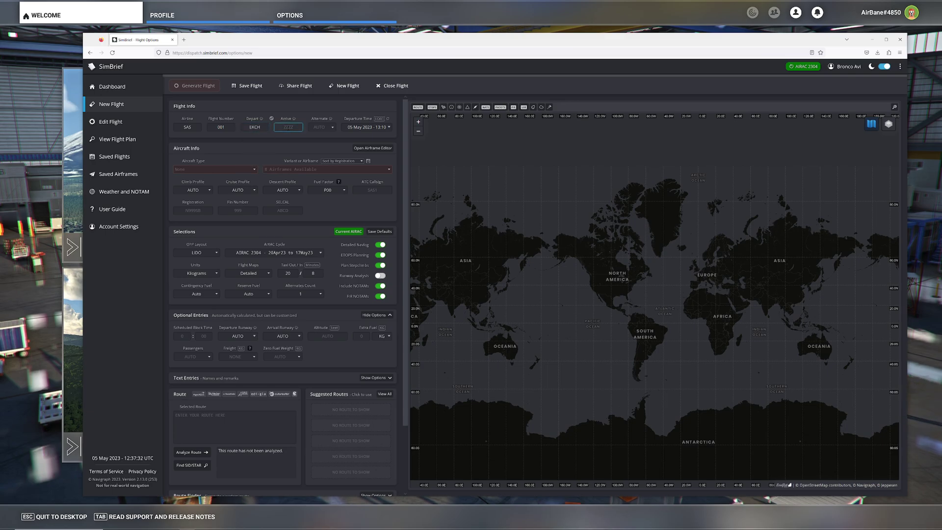
{"action": "type", "text": "EHAM"}
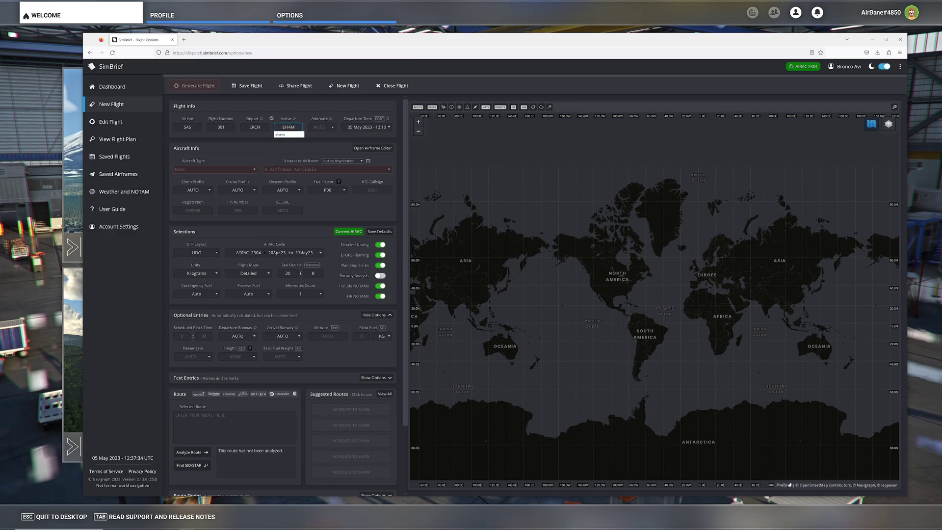
{"action": "key", "text": "Tab"}
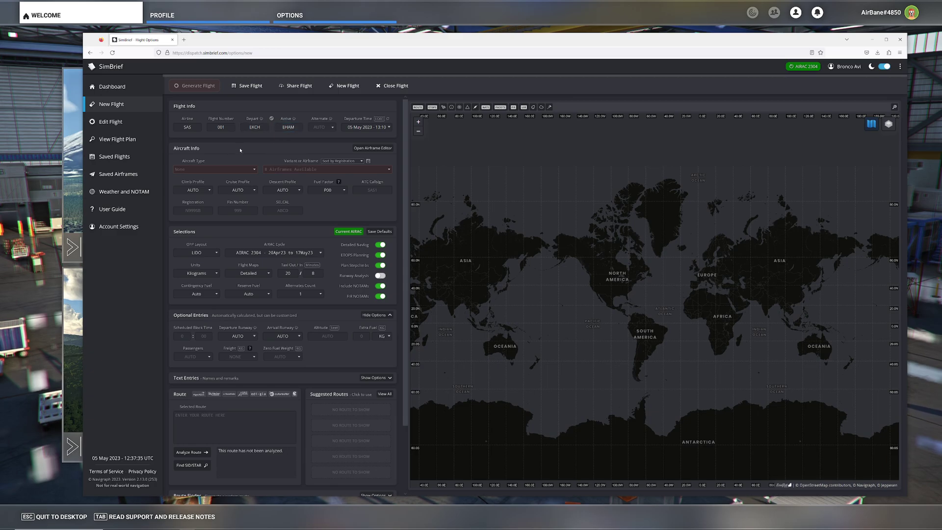
Step: Choose the FlyByWire A32NX airframe and generate the SAS001 EKCH–EHAM flight briefing
{"action": "left_click", "coordinate": [387, 170]}
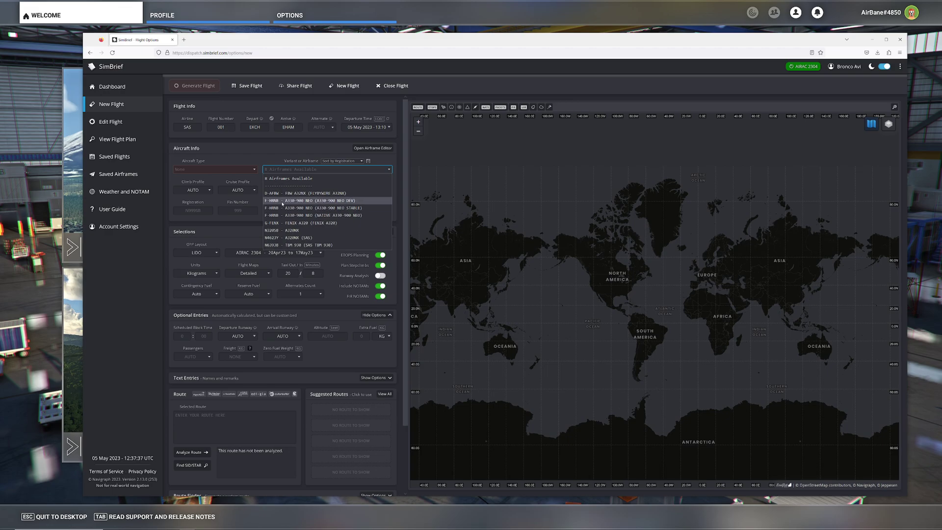
{"action": "left_click", "coordinate": [316, 193]}
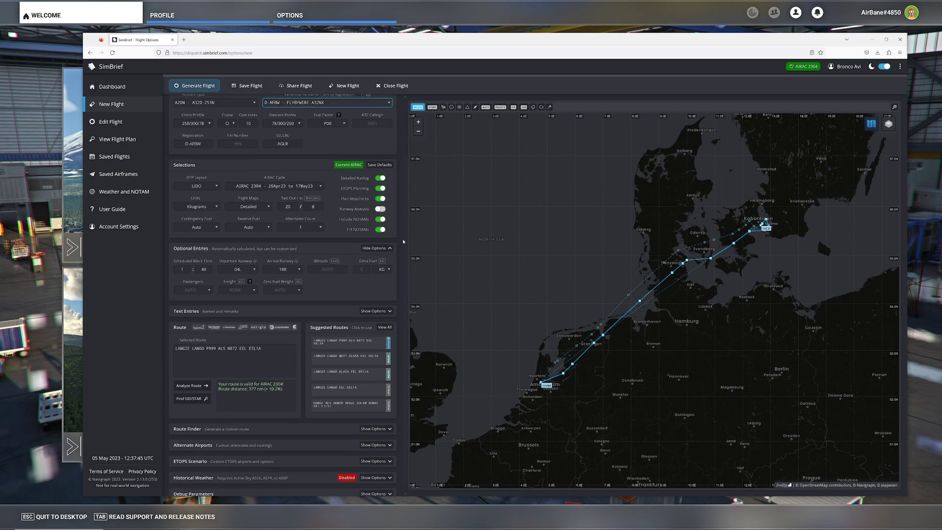
{"action": "left_click", "coordinate": [195, 86]}
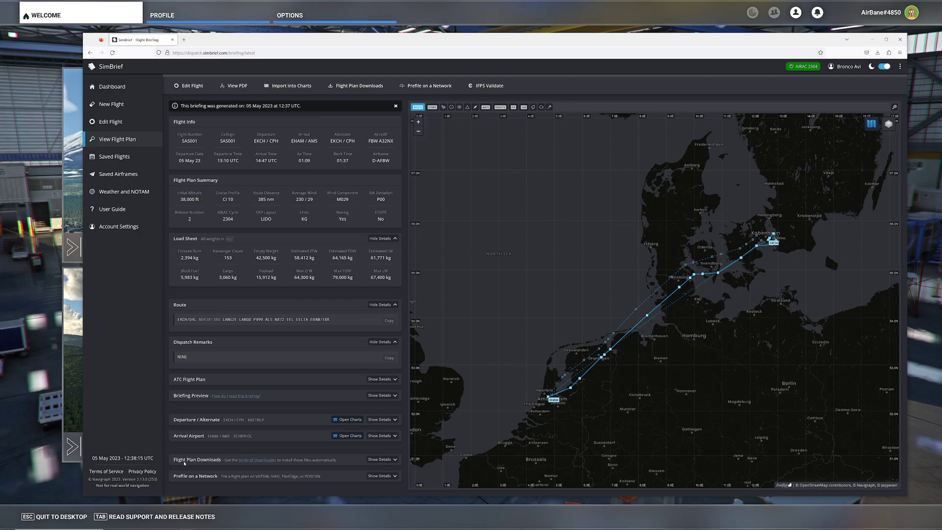
Step: Download the FS2020 plan EKCHEHAM_MFS_05May23.pln and minimize the browser
{"action": "left_click", "coordinate": [391, 461]}
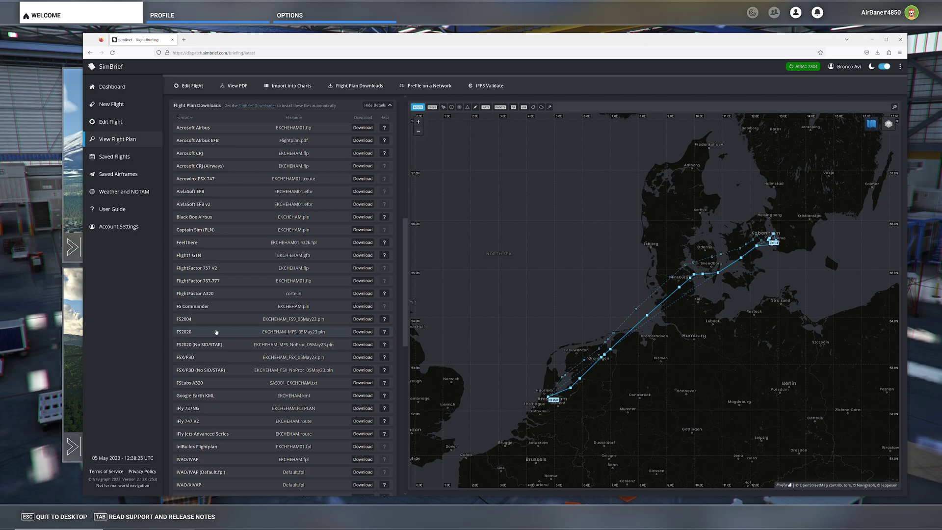
{"action": "left_click", "coordinate": [363, 331]}
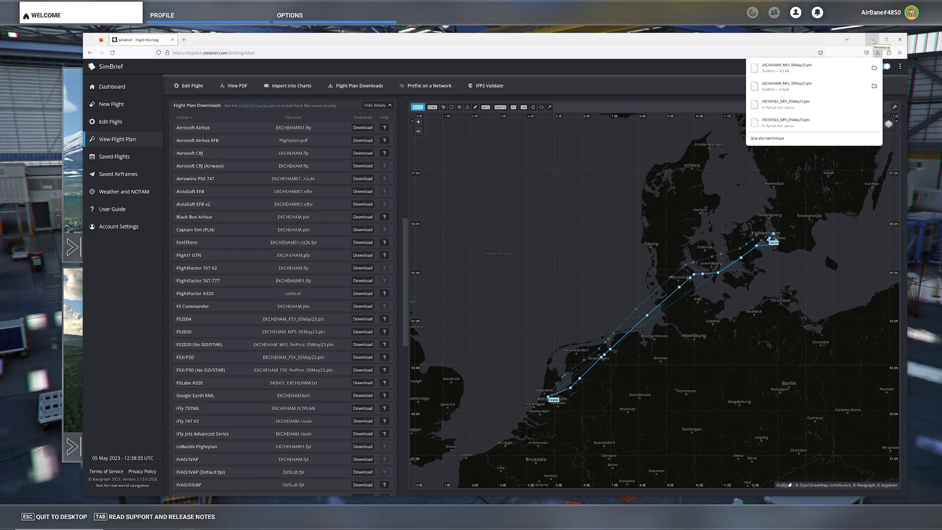
{"action": "left_click", "coordinate": [872, 40]}
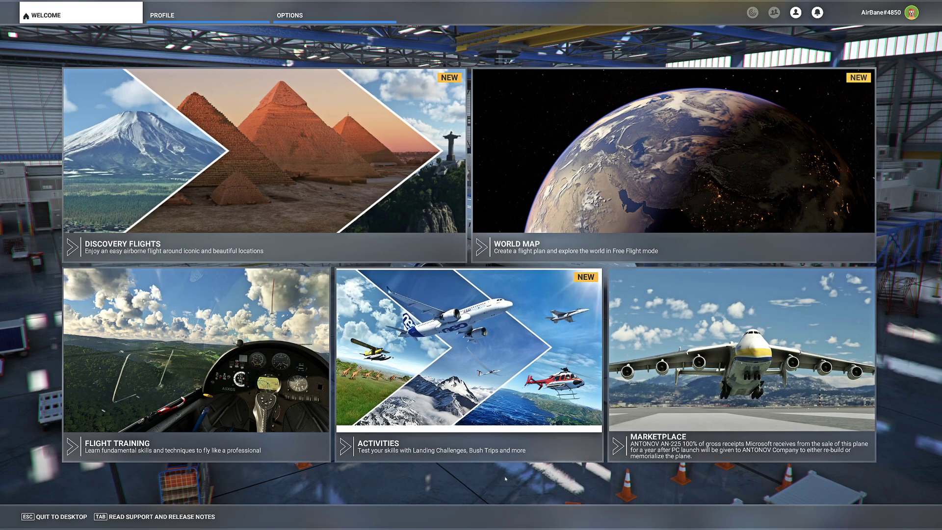
Step: Open the World Map and bring up its LOAD/SAVE flight files dialog
{"action": "left_click", "coordinate": [666, 185]}
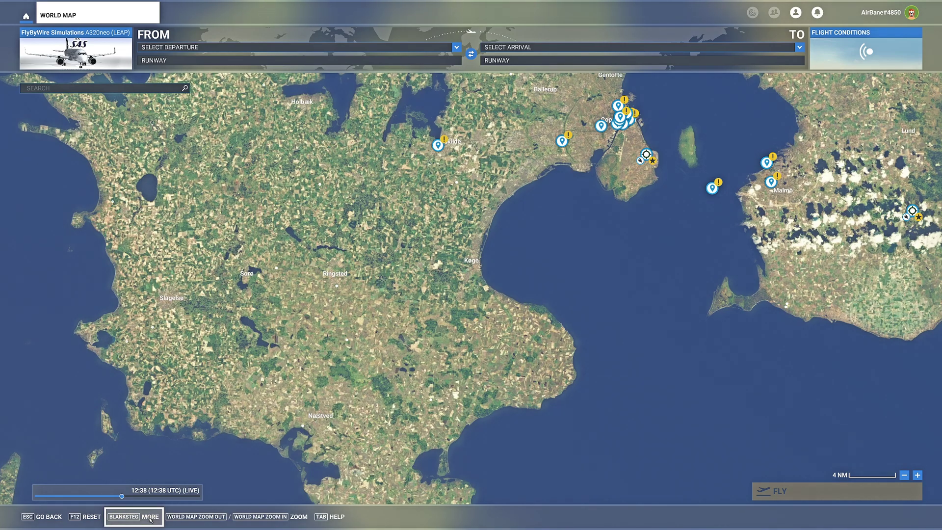
{"action": "left_click", "coordinate": [151, 521]}
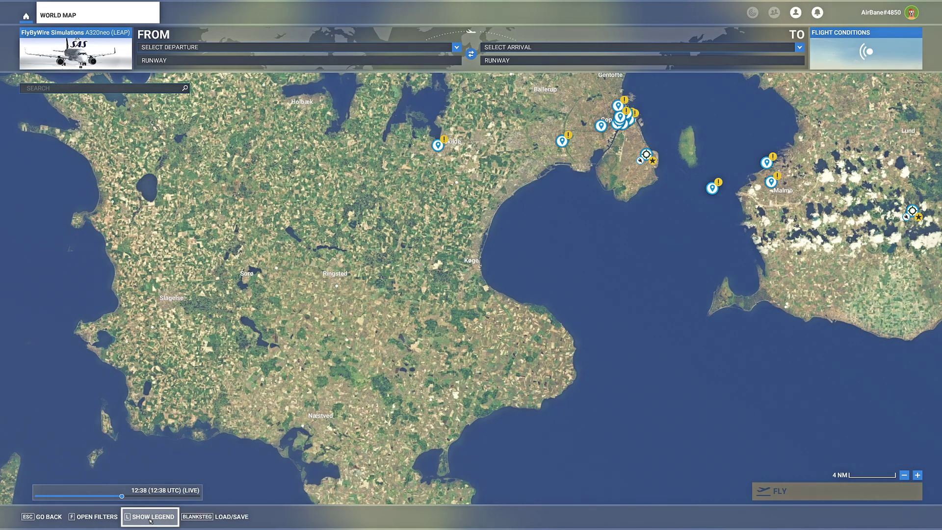
{"action": "left_click", "coordinate": [232, 517]}
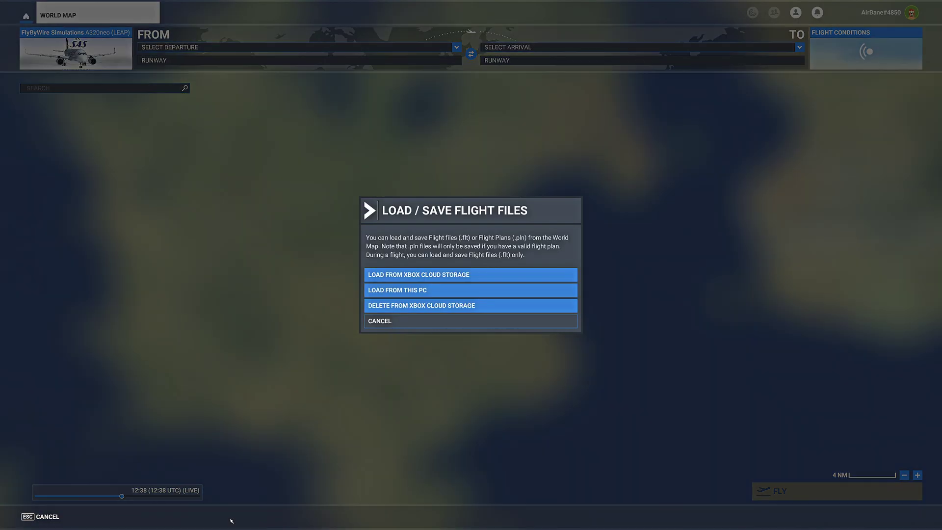
Step: Load EKCHEHAM_MFS_05May23.pln from the PC's Downloads folder onto the world map
{"action": "left_click", "coordinate": [410, 292]}
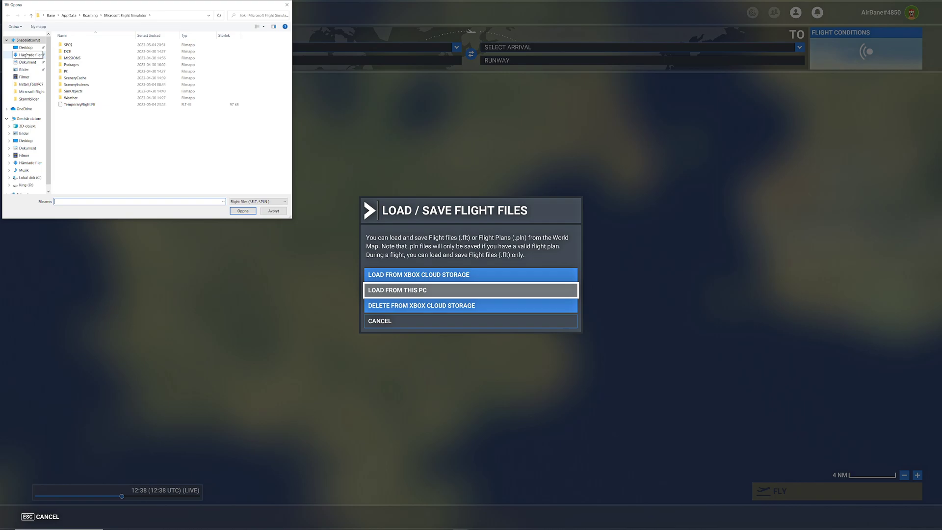
{"action": "left_click", "coordinate": [27, 57]}
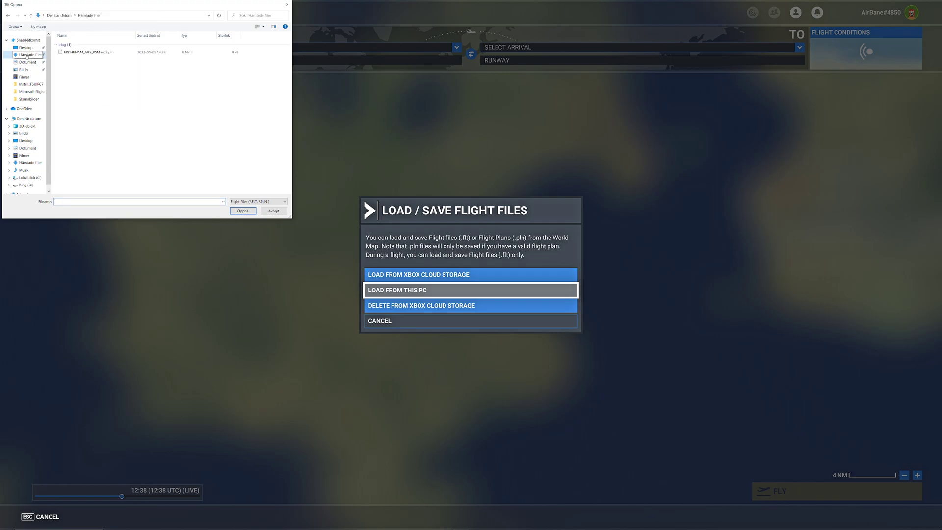
{"action": "left_click", "coordinate": [94, 54]}
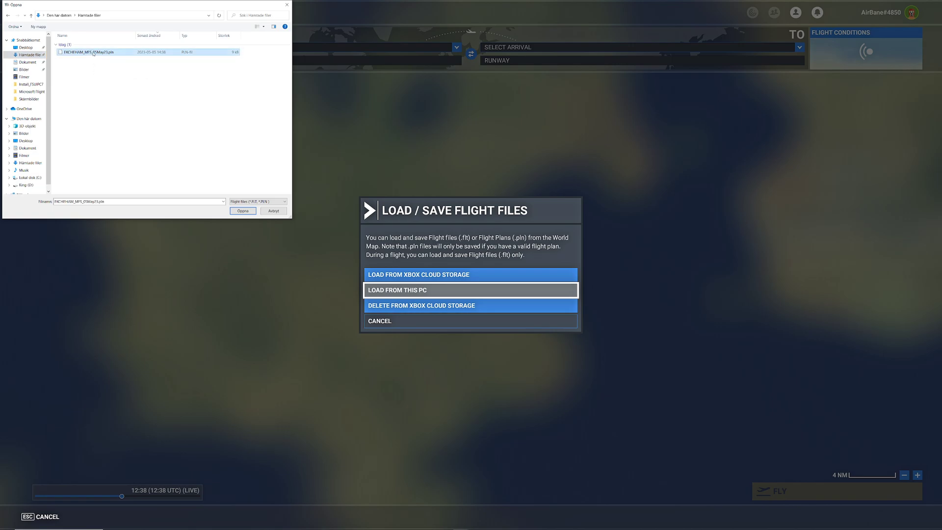
{"action": "left_click", "coordinate": [244, 213]}
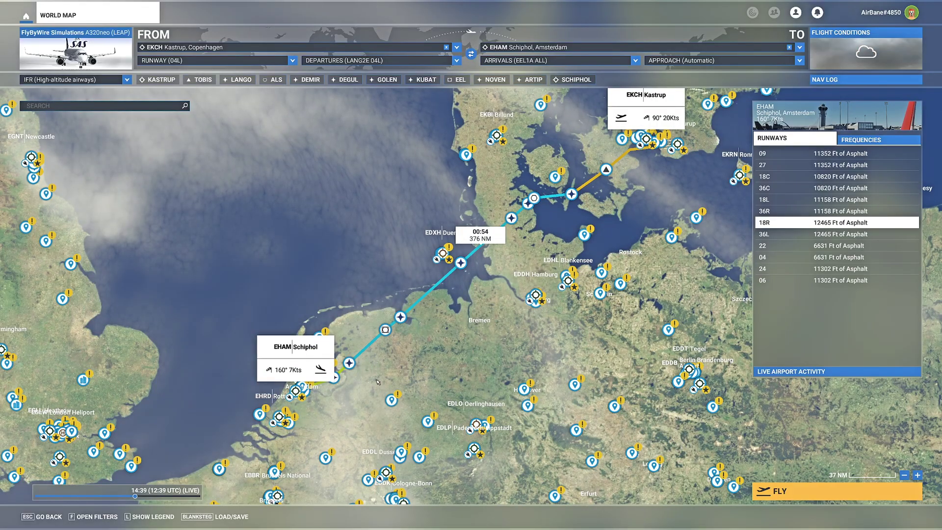
{"action": "left_click_drag", "start_coordinate": [478, 179], "coordinate": [397, 233]}
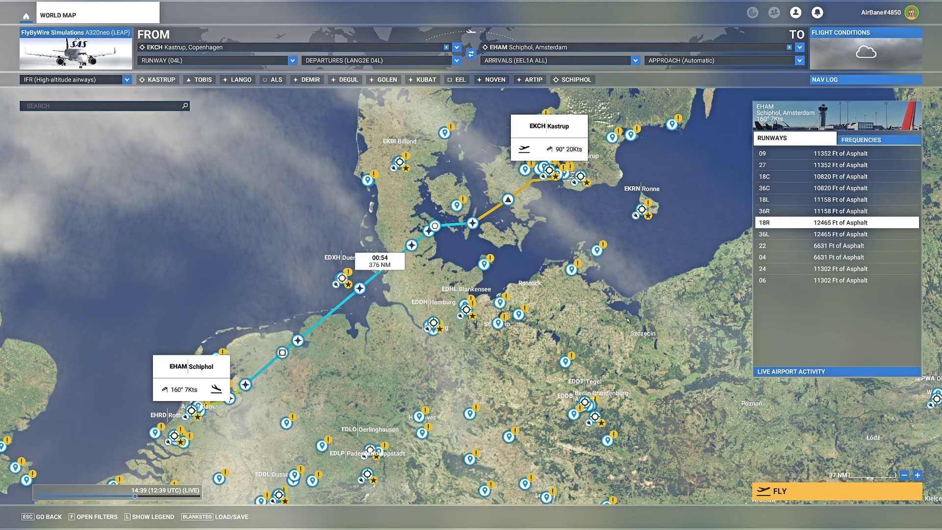
{"action": "left_click_drag", "start_coordinate": [541, 255], "coordinate": [555, 270]}
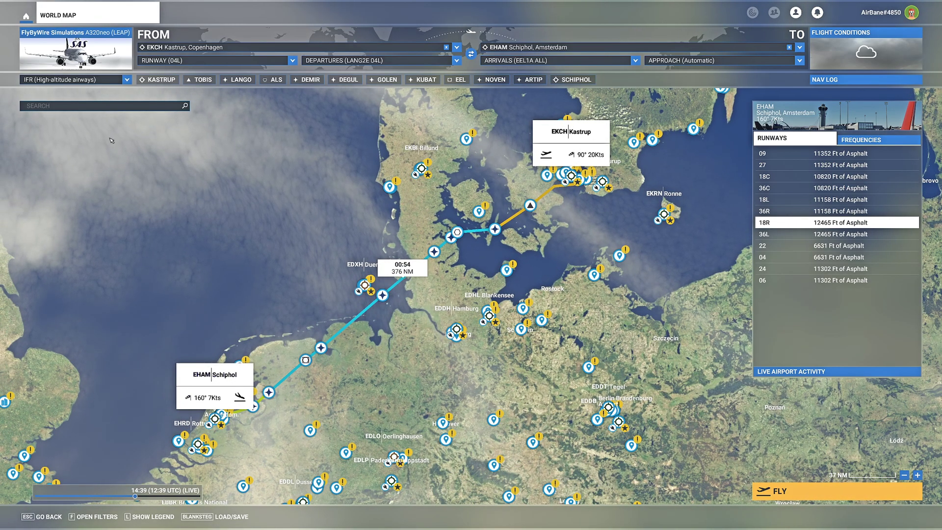
{"action": "left_click", "coordinate": [76, 48]}
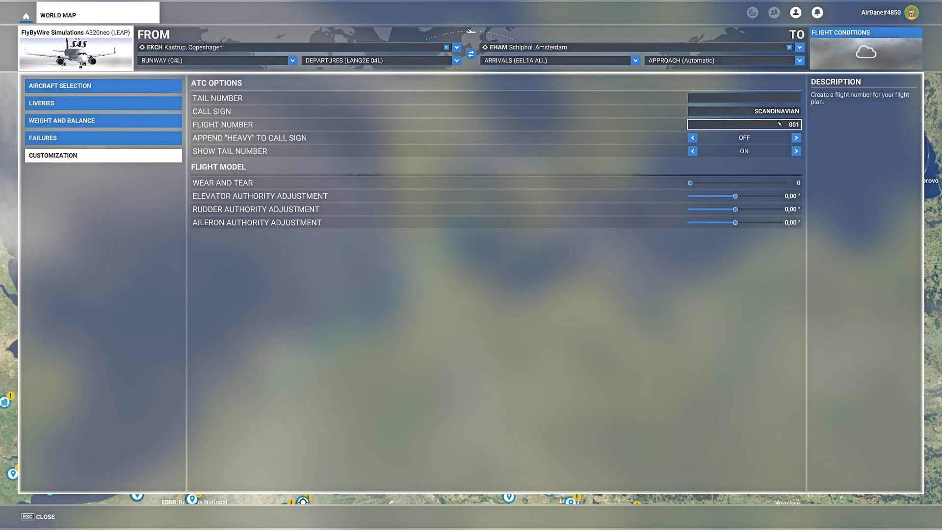
{"action": "left_click", "coordinate": [52, 517]}
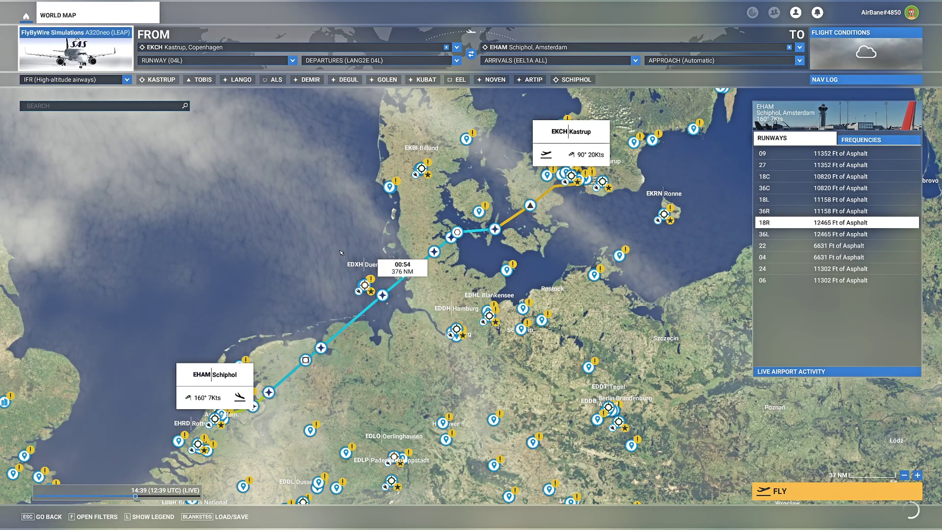
Step: Pan and zoom the world map to a close view of Kastrup's gates and runway 04L
{"action": "left_click_drag", "start_coordinate": [648, 115], "coordinate": [566, 205]}
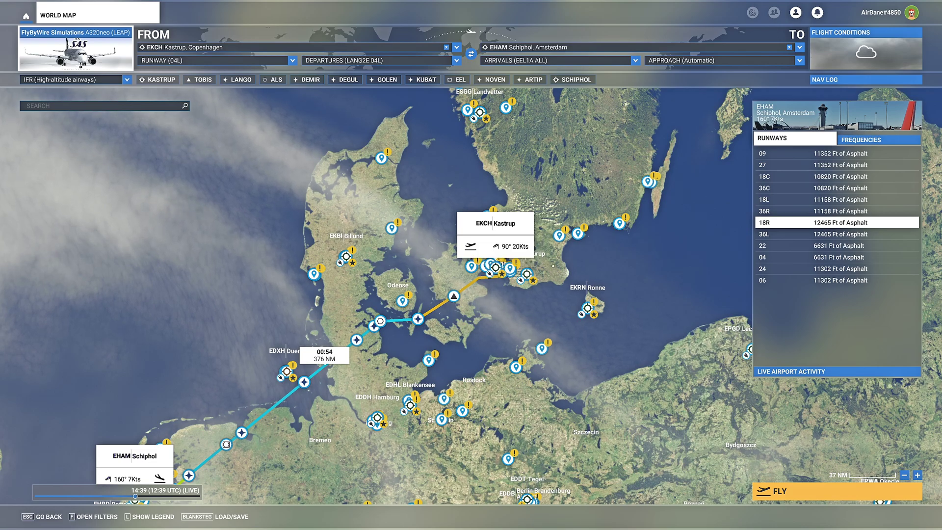
{"action": "left_click_drag", "start_coordinate": [505, 290], "coordinate": [490, 313]}
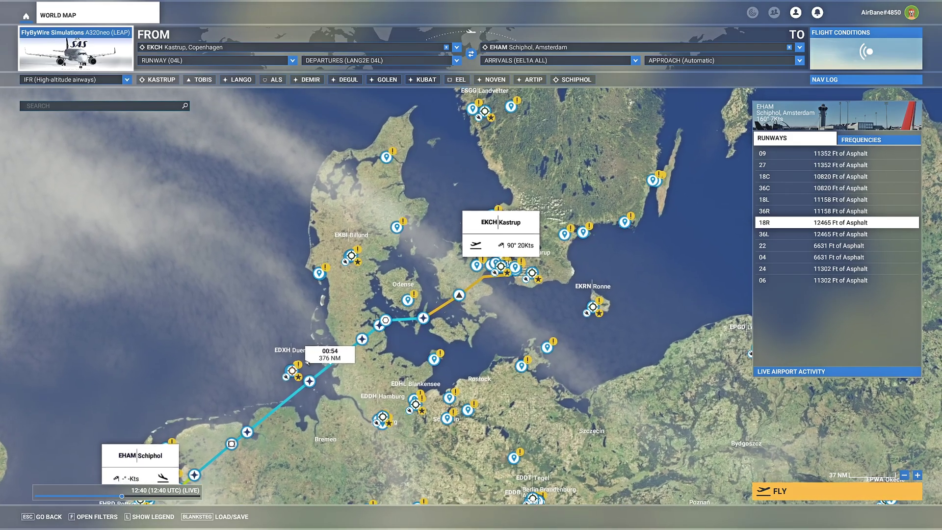
{"action": "left_click_drag", "start_coordinate": [512, 286], "coordinate": [510, 285]}
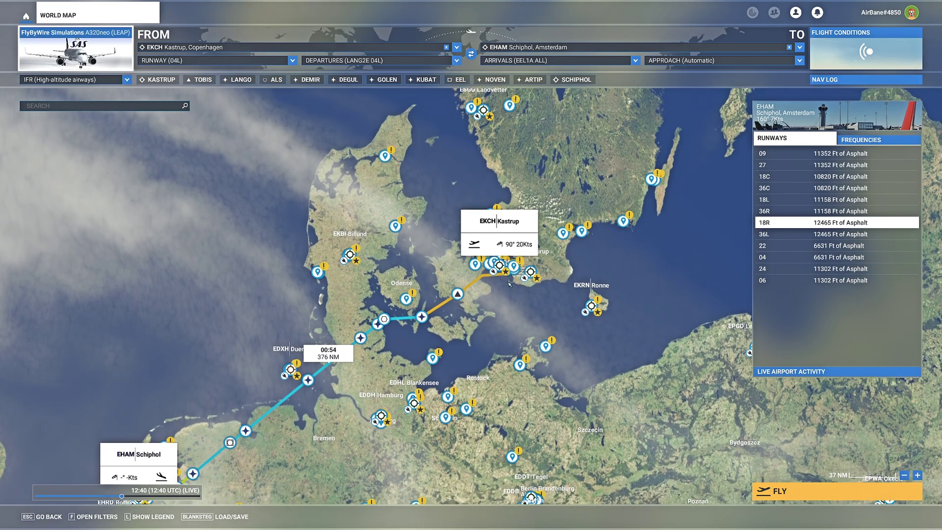
{"action": "scroll", "coordinate": [510, 284], "scroll_direction": "up", "scroll_amount": 3}
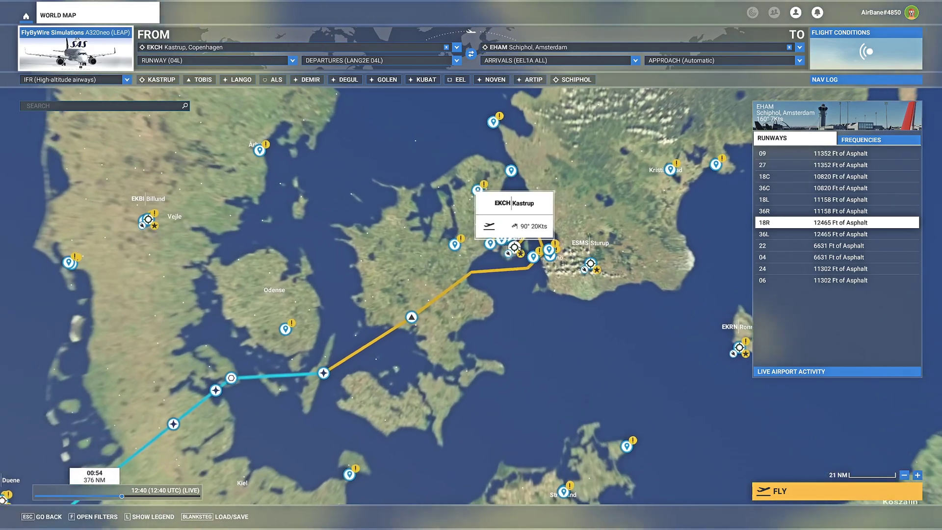
{"action": "scroll", "coordinate": [514, 248], "scroll_direction": "up", "scroll_amount": 3}
{"action": "scroll", "coordinate": [514, 248], "scroll_direction": "up", "scroll_amount": 3}
{"action": "scroll", "coordinate": [508, 254], "scroll_direction": "up", "scroll_amount": 3}
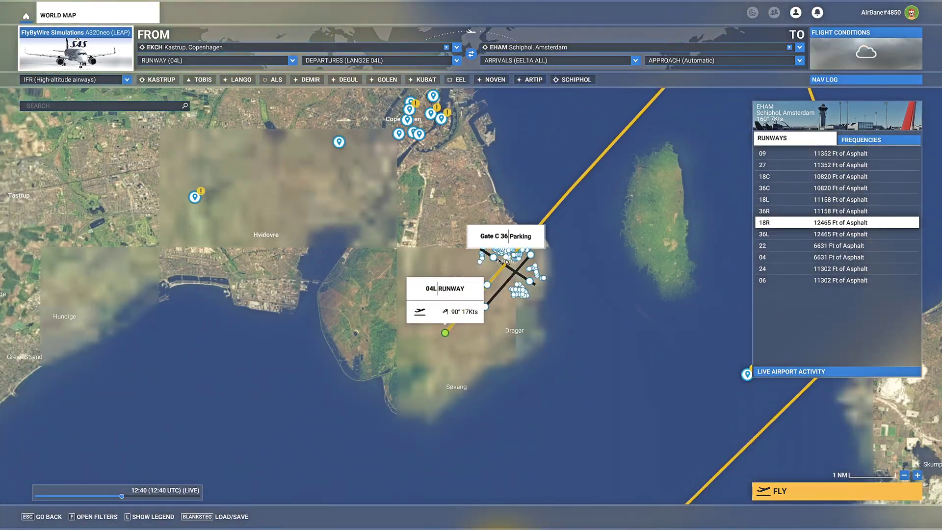
{"action": "scroll", "coordinate": [503, 260], "scroll_direction": "up", "scroll_amount": 3}
{"action": "scroll", "coordinate": [493, 275], "scroll_direction": "up", "scroll_amount": 2}
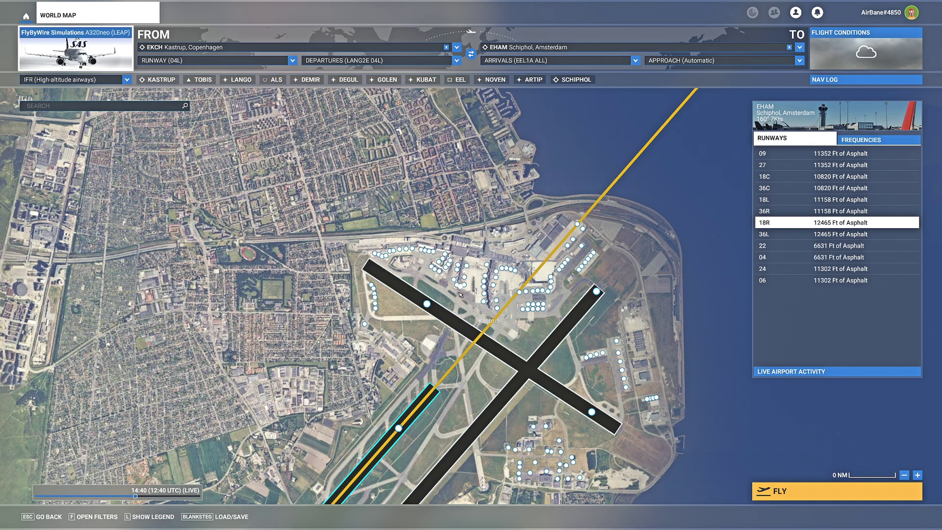
Step: Pick GATE B 16 – GATE SMALL from the departure runway and gate list
{"action": "left_click", "coordinate": [293, 62]}
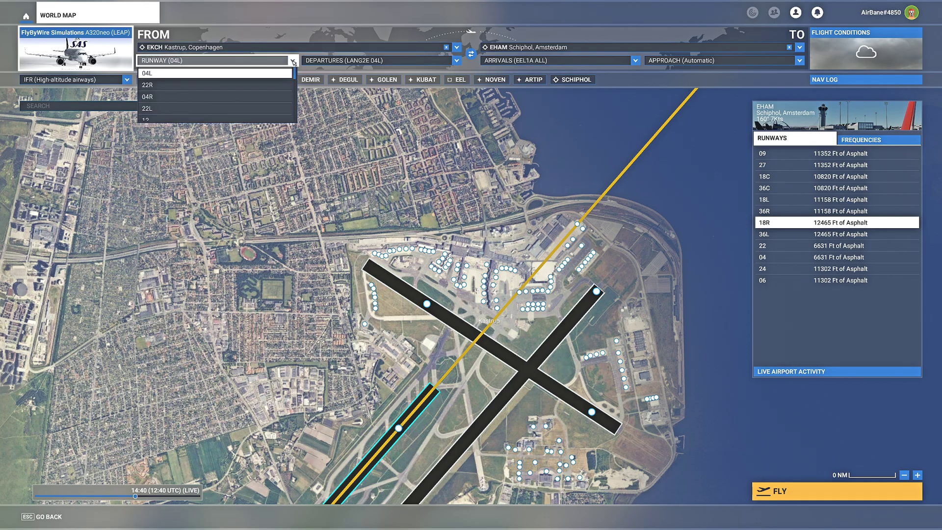
{"action": "scroll", "coordinate": [294, 74], "scroll_direction": "down", "scroll_amount": 3}
{"action": "scroll", "coordinate": [295, 71], "scroll_direction": "down", "scroll_amount": 5}
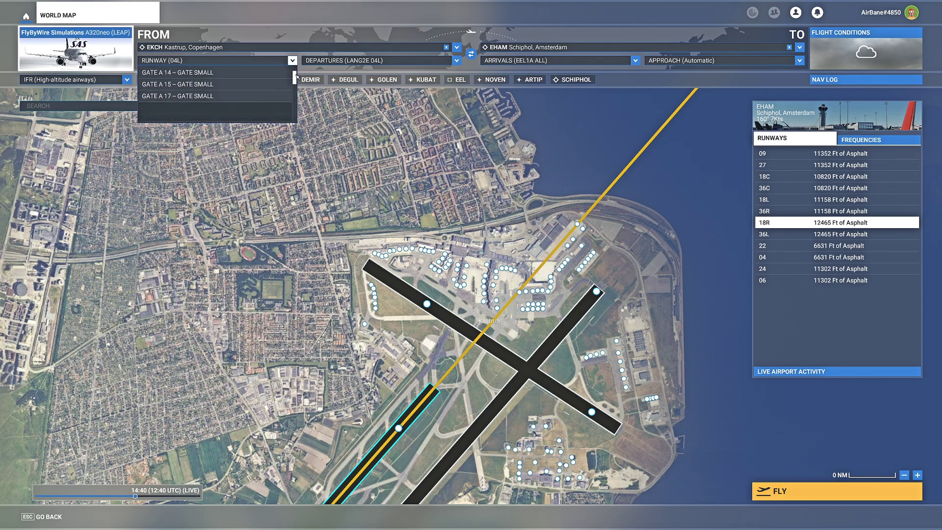
{"action": "scroll", "coordinate": [295, 73], "scroll_direction": "down", "scroll_amount": 5}
{"action": "scroll", "coordinate": [296, 77], "scroll_direction": "down", "scroll_amount": 3}
{"action": "scroll", "coordinate": [297, 79], "scroll_direction": "down", "scroll_amount": 5}
{"action": "scroll", "coordinate": [297, 79], "scroll_direction": "down", "scroll_amount": 3}
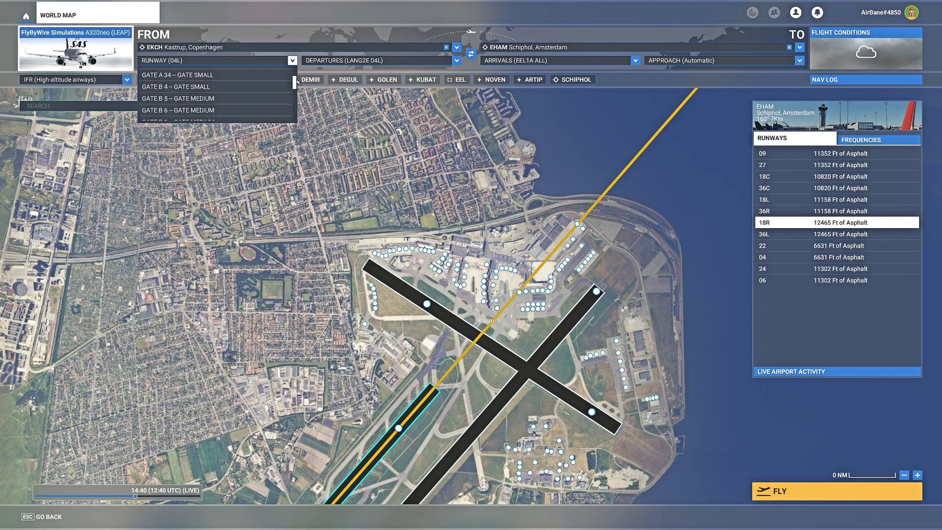
{"action": "scroll", "coordinate": [294, 83], "scroll_direction": "down", "scroll_amount": 3}
{"action": "scroll", "coordinate": [293, 87], "scroll_direction": "down", "scroll_amount": 3}
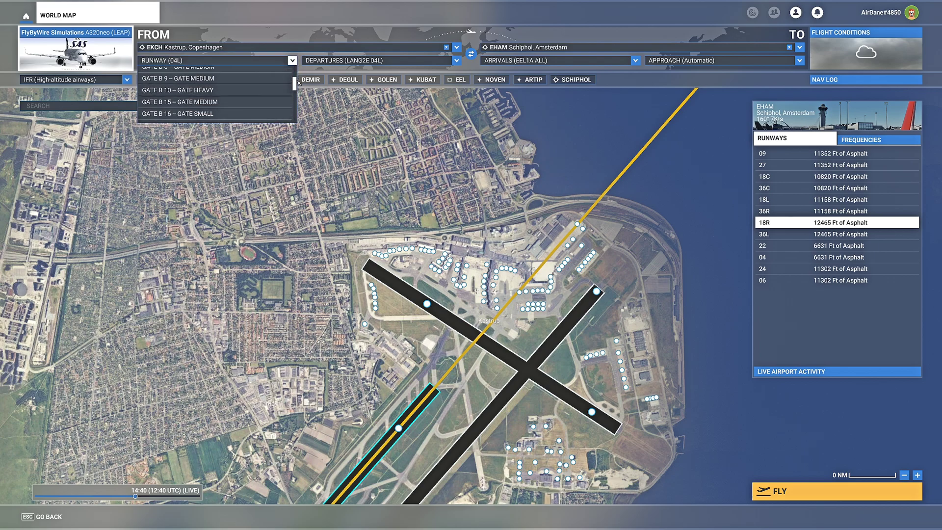
{"action": "left_click", "coordinate": [176, 114]}
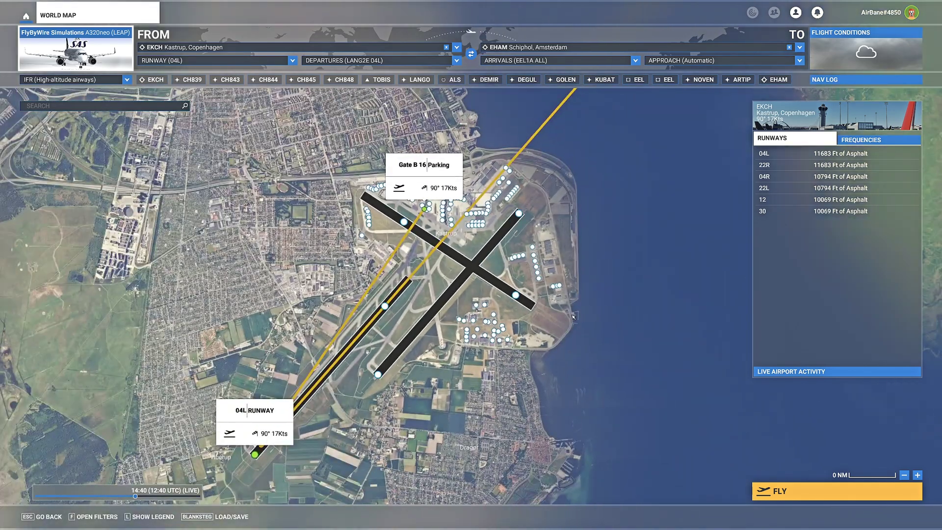
{"action": "scroll", "coordinate": [573, 315], "scroll_direction": "down", "scroll_amount": 3}
{"action": "scroll", "coordinate": [515, 280], "scroll_direction": "down", "scroll_amount": 3}
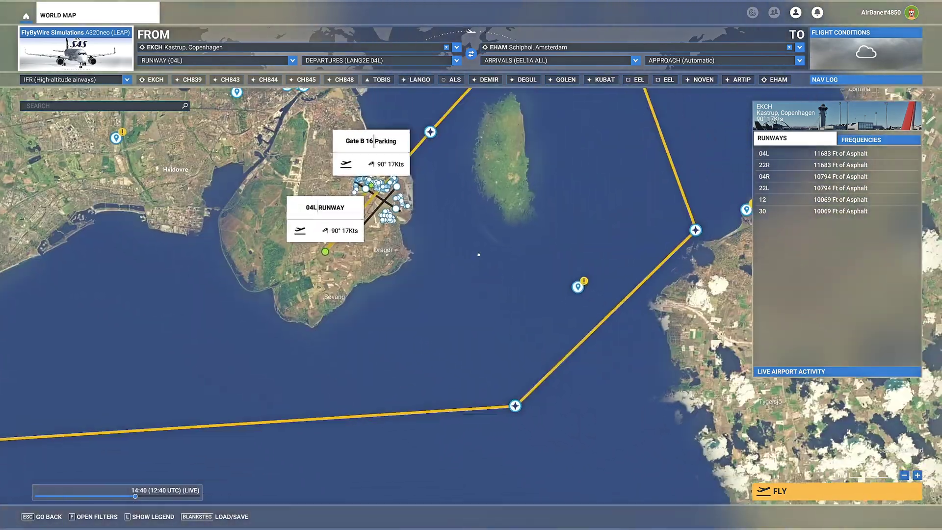
Step: Pan the world map around Kastrup and Copenhagen to review the departure route
{"action": "left_click_drag", "start_coordinate": [479, 254], "coordinate": [490, 297]}
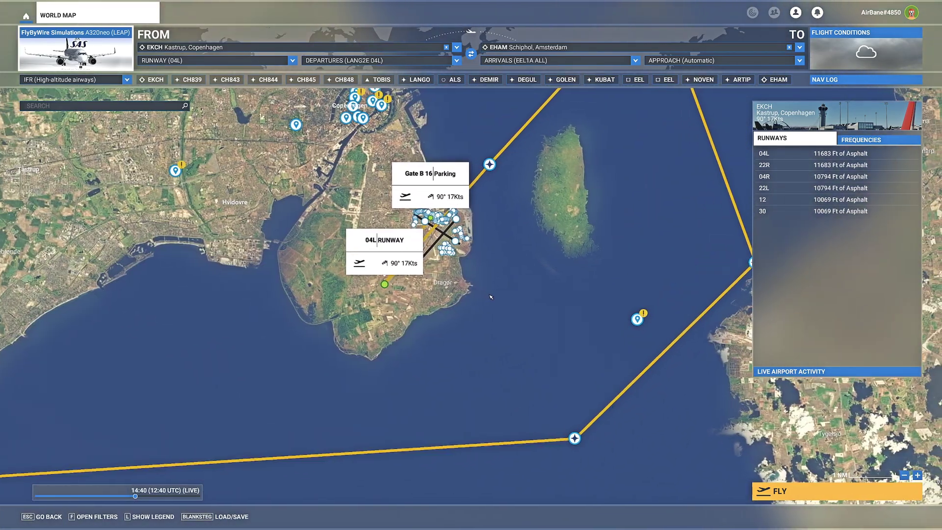
{"action": "left_click_drag", "start_coordinate": [490, 296], "coordinate": [511, 295]}
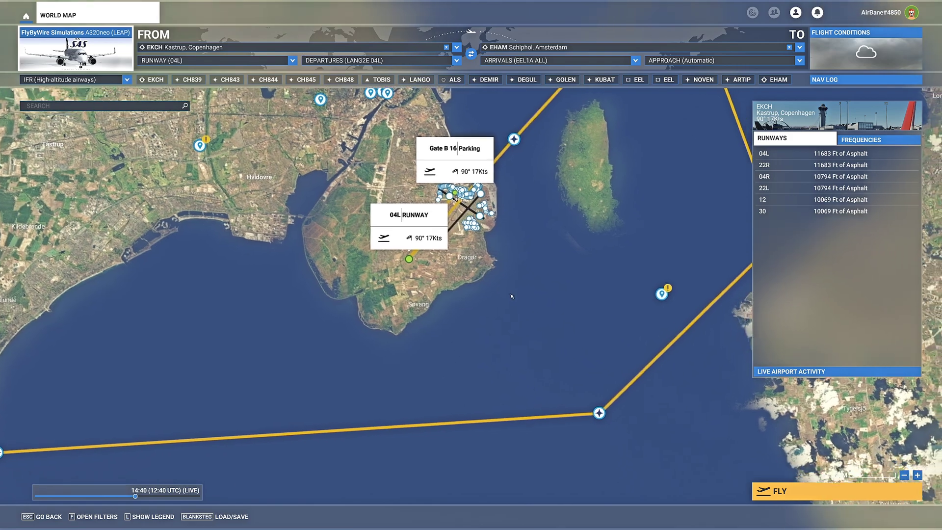
{"action": "mouse_move", "coordinate": [490, 335]}
{"action": "left_mouse_down"}
{"action": "mouse_move", "coordinate": [518, 326]}
{"action": "mouse_move", "coordinate": [496, 319]}
{"action": "left_mouse_up"}
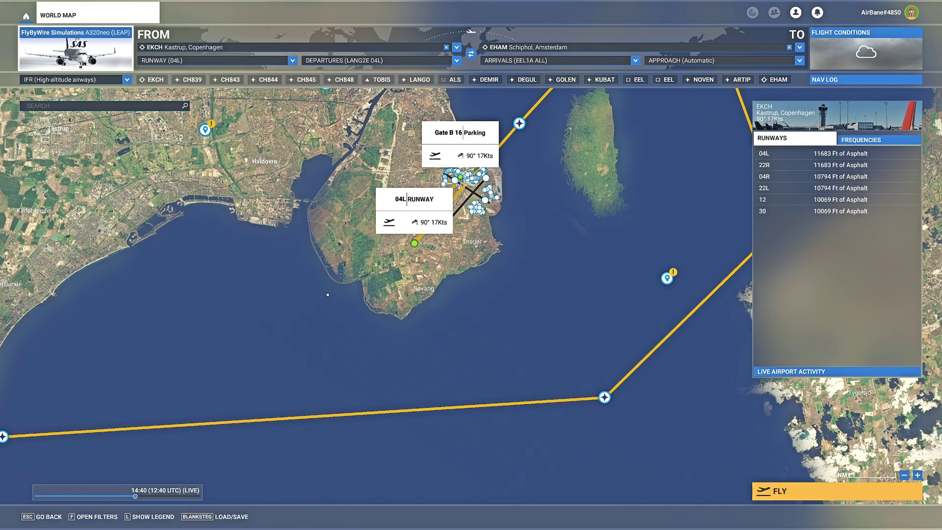
{"action": "left_click_drag", "start_coordinate": [180, 272], "coordinate": [494, 254]}
{"action": "scroll", "coordinate": [494, 254], "scroll_direction": "down", "scroll_amount": 5}
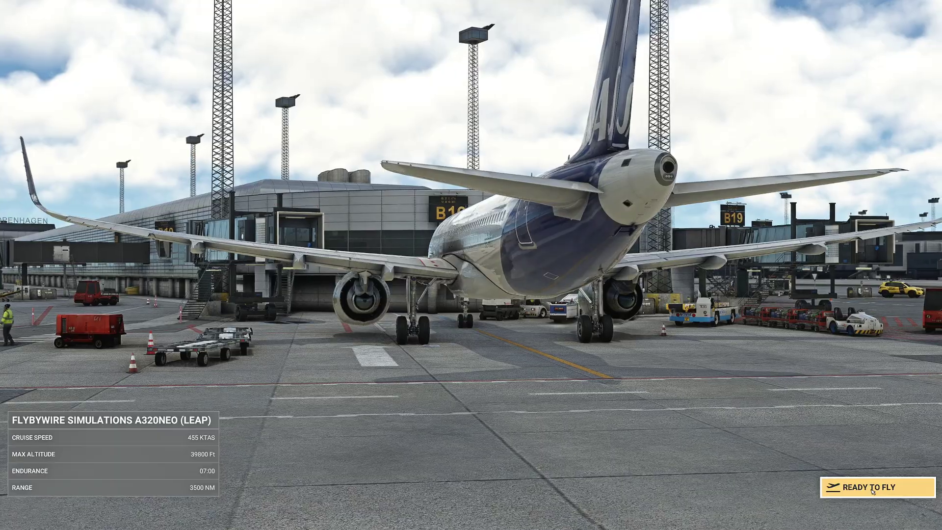
Step: Enter the A320neo cockpit at gate B16 and reset the camera to the forward view
{"action": "left_click", "coordinate": [872, 490]}
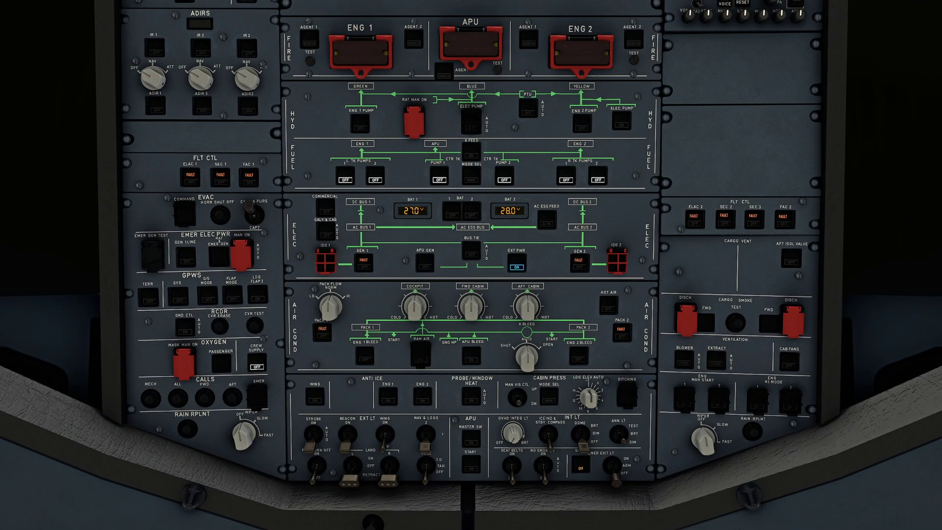
{"action": "key", "text": "ctrl+space"}
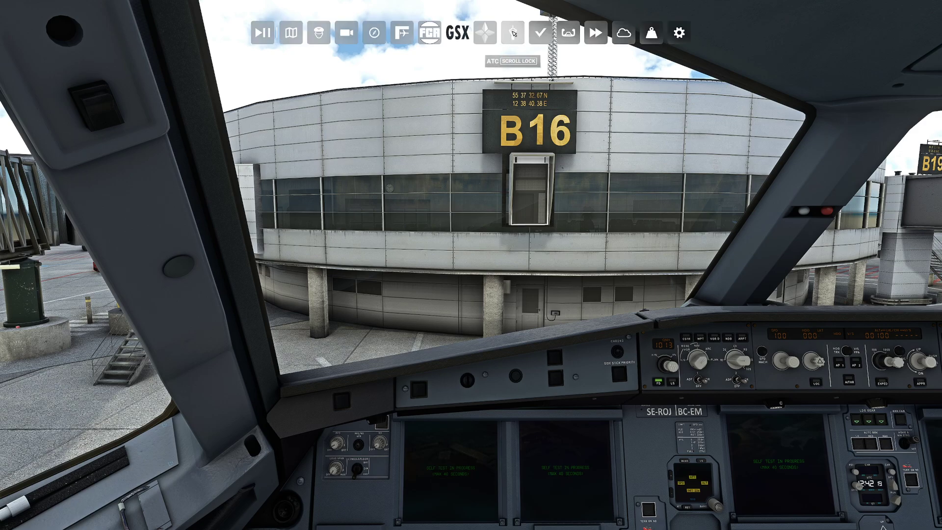
Step: Tune Kastrup Clearance on 119.900 through ATC and request IFR clearance to Schiphol
{"action": "left_click", "coordinate": [513, 33]}
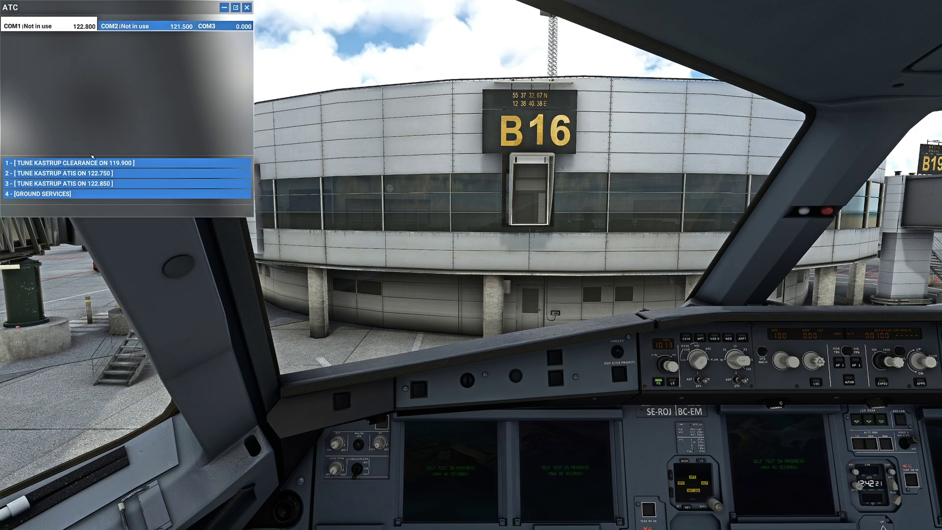
{"action": "left_click", "coordinate": [75, 163]}
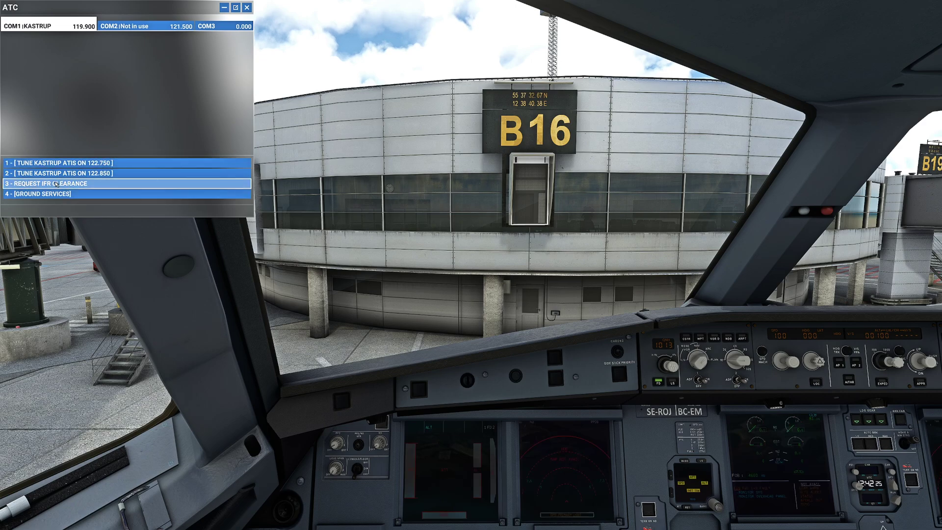
{"action": "left_click", "coordinate": [53, 184]}
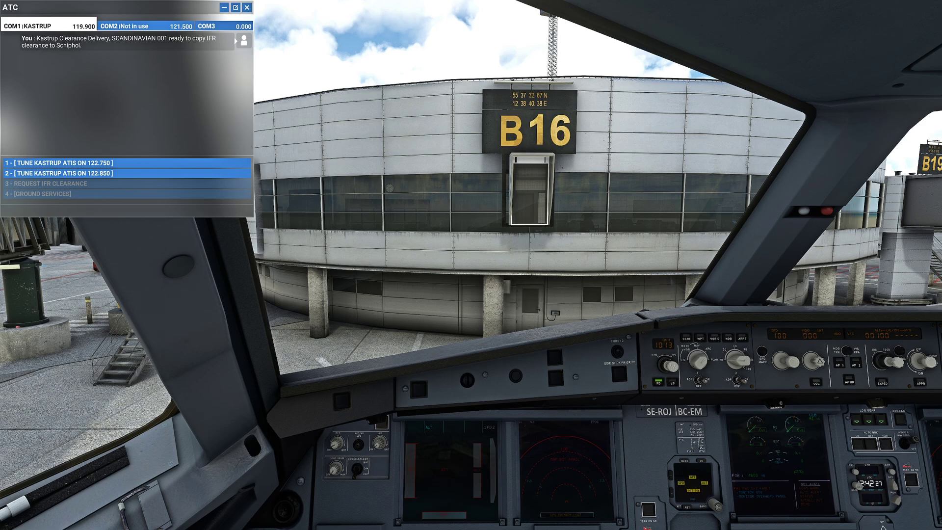